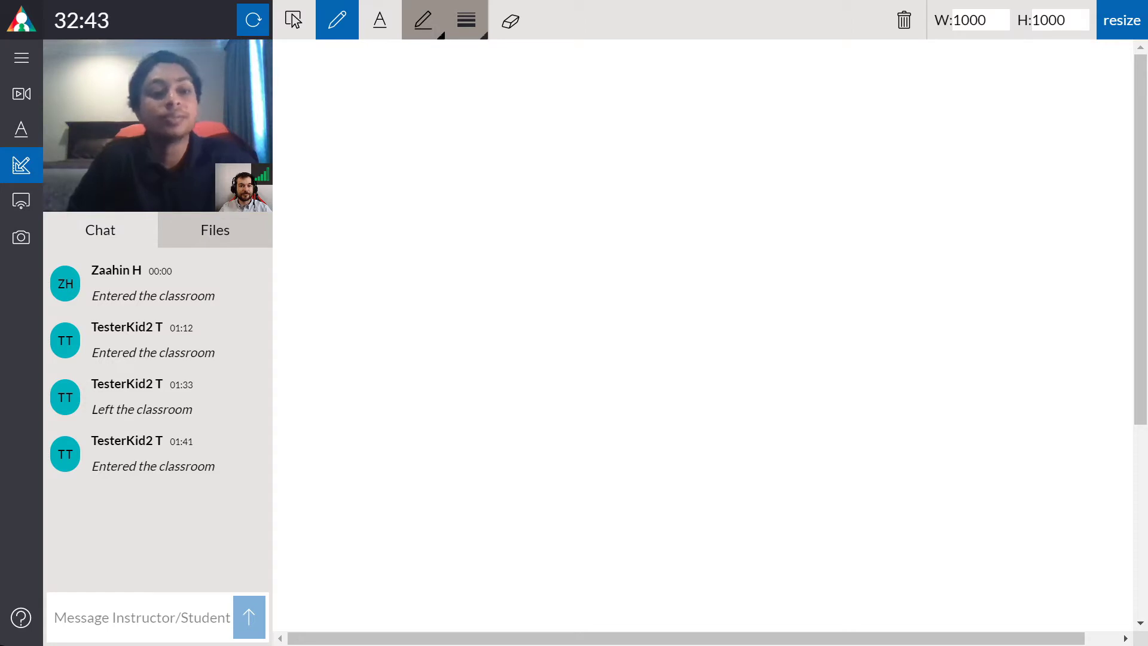
Step: Draw the plum pudding atom freehand: a large loop with three plus-marked circles, labelled 'Plum pudding'
{"action": "left_click", "coordinate": [337, 20]}
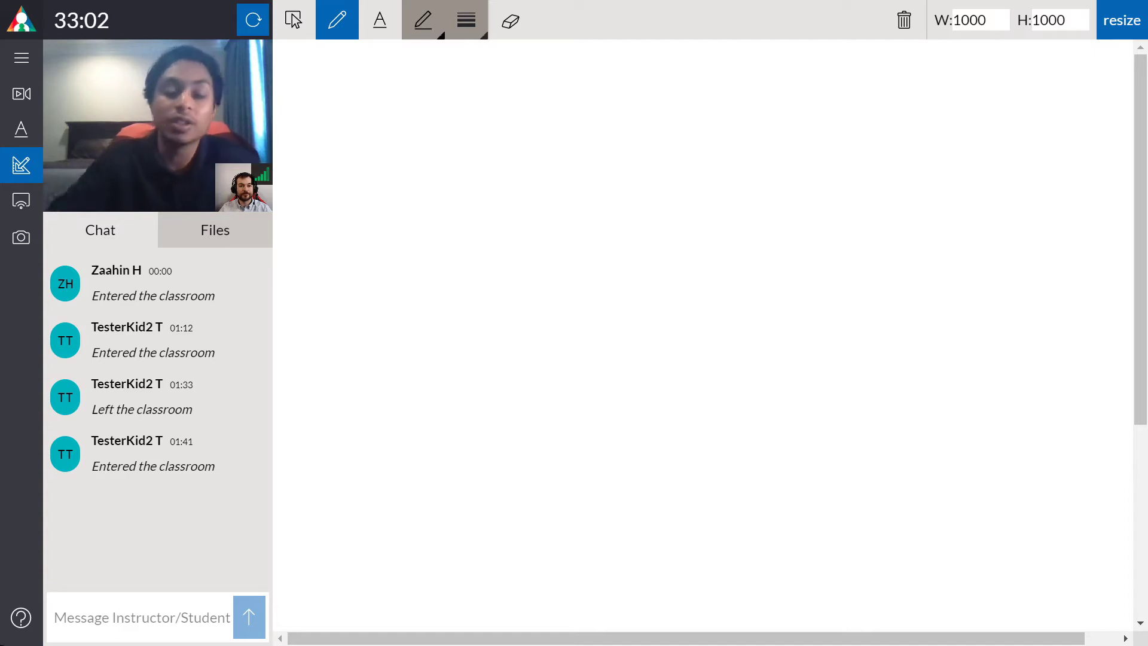
{"action": "left_click_drag", "start_coordinate": [634, 160], "coordinate": [622, 141]}
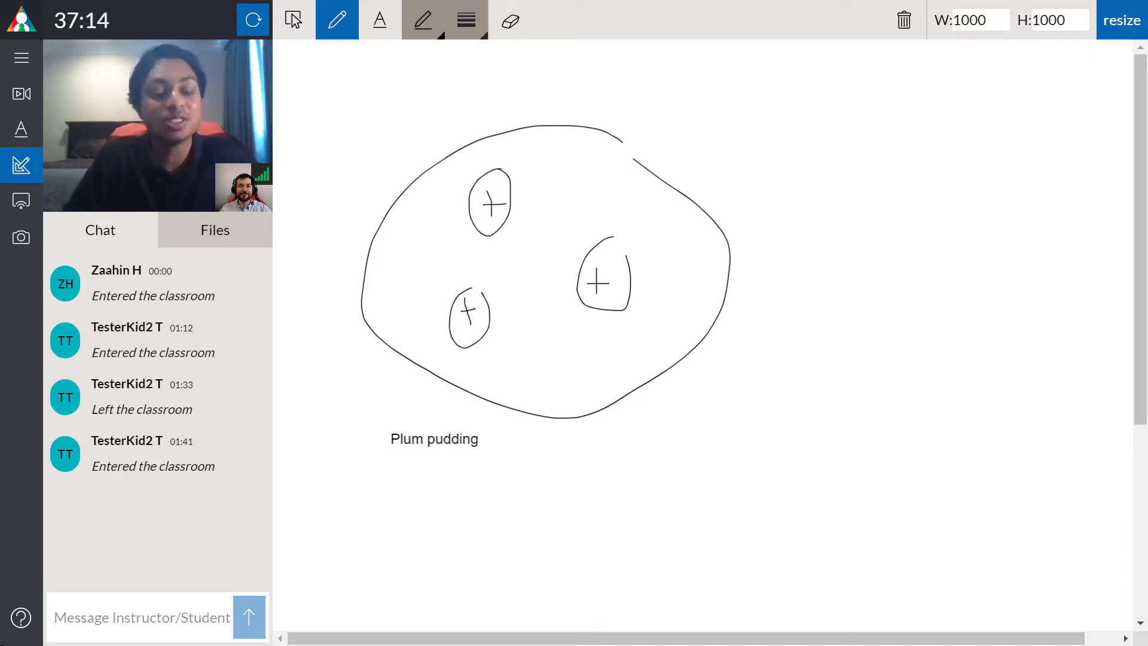
Step: Clear the whole whiteboard drawing
{"action": "left_click", "coordinate": [904, 20]}
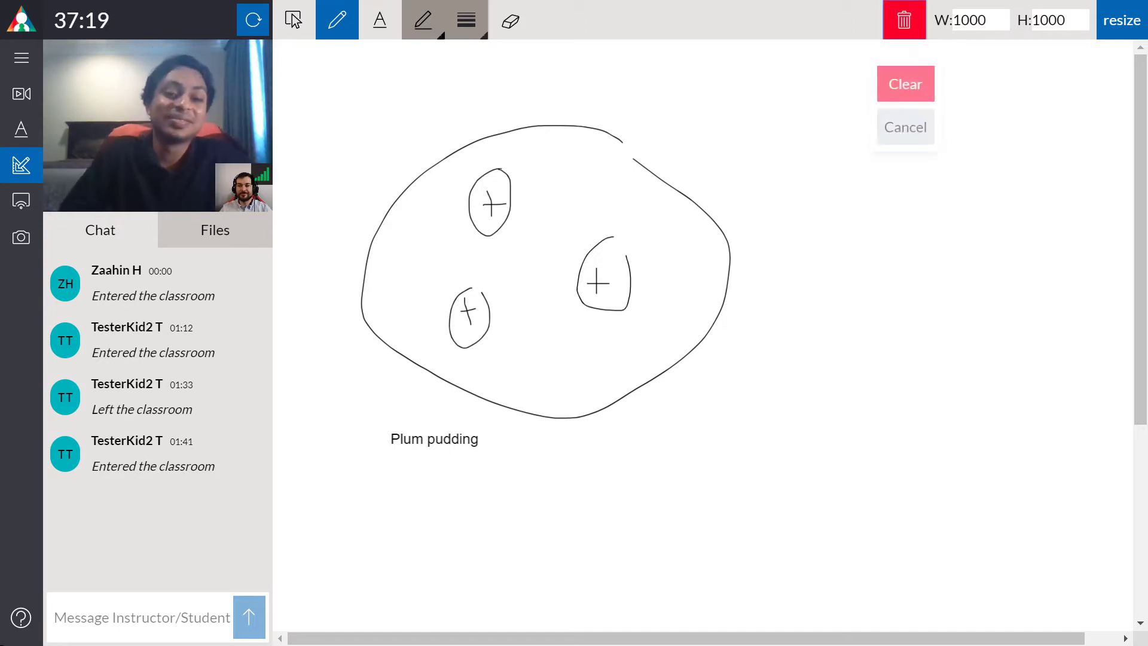
{"action": "left_click", "coordinate": [906, 88]}
Step: Upload Periodic_Table.png to the classroom files
{"action": "left_click", "coordinate": [216, 229]}
{"action": "left_click", "coordinate": [107, 624]}
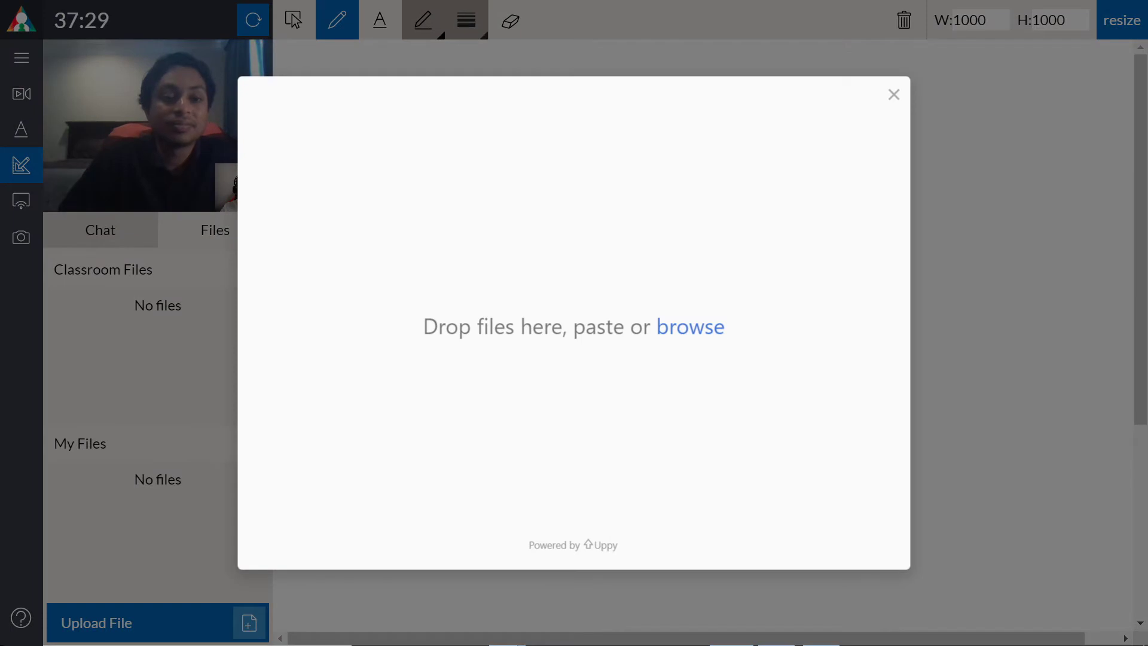
{"action": "left_click", "coordinate": [690, 327]}
{"action": "left_click", "coordinate": [404, 157]}
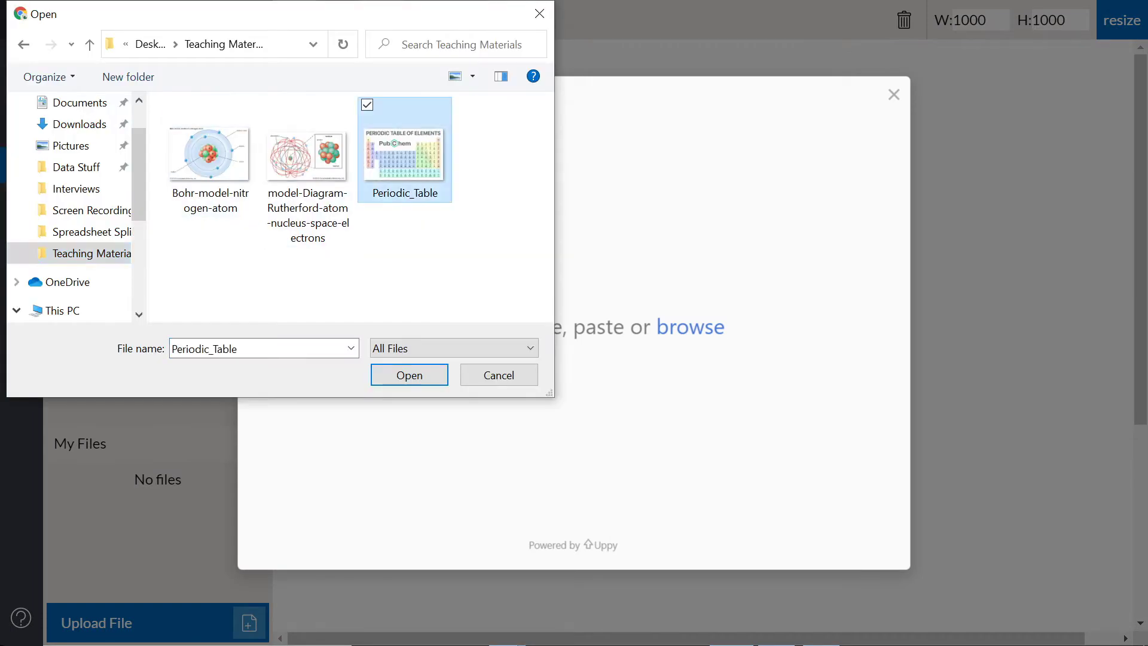
{"action": "key", "text": "Return"}
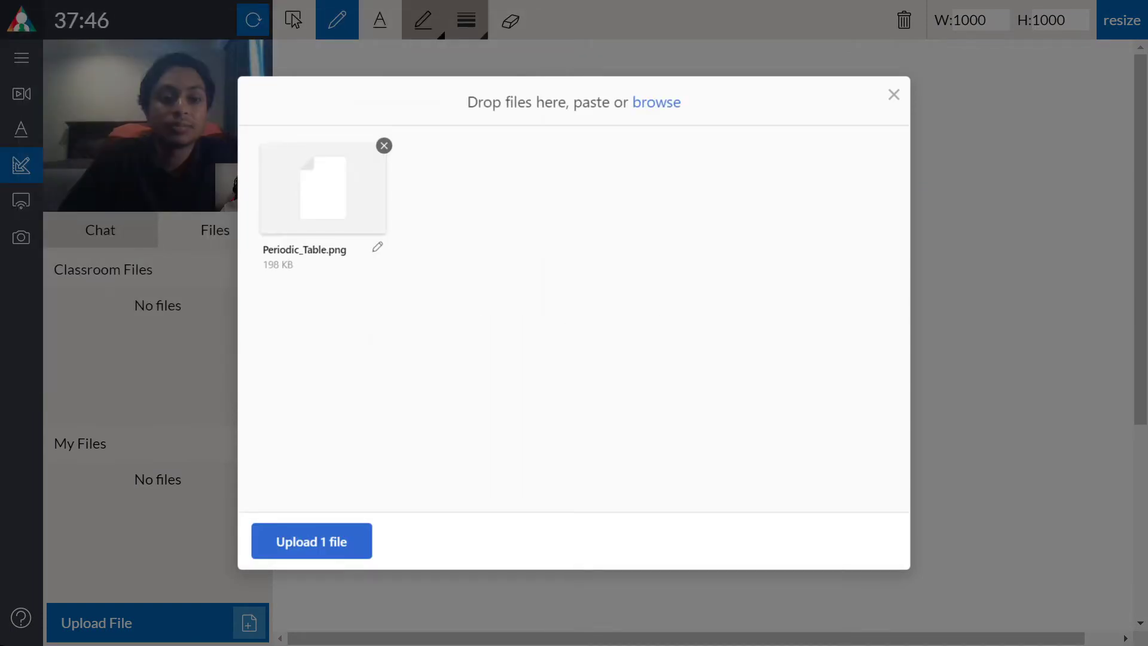
{"action": "left_click", "coordinate": [312, 541]}
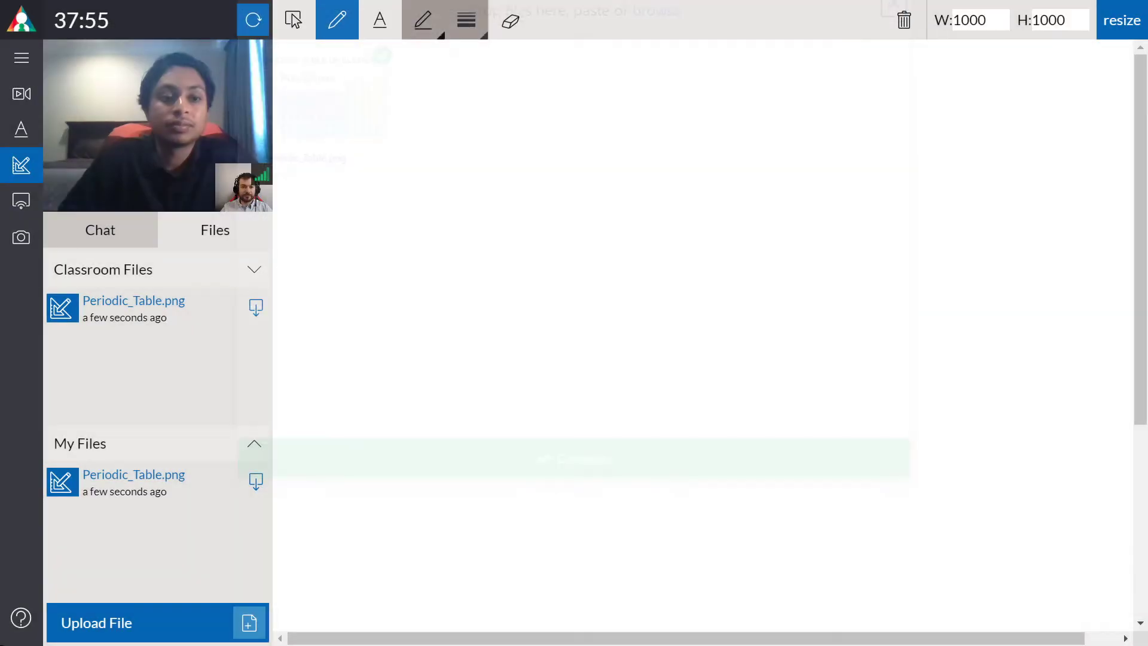
Step: Place the periodic table on the whiteboard and circle its rightmost column from He downward
{"action": "mouse_move", "coordinate": [260, 310]}
{"action": "left_mouse_down"}
{"action": "mouse_move", "coordinate": [470, 157]}
{"action": "mouse_move", "coordinate": [515, 80]}
{"action": "left_mouse_up"}
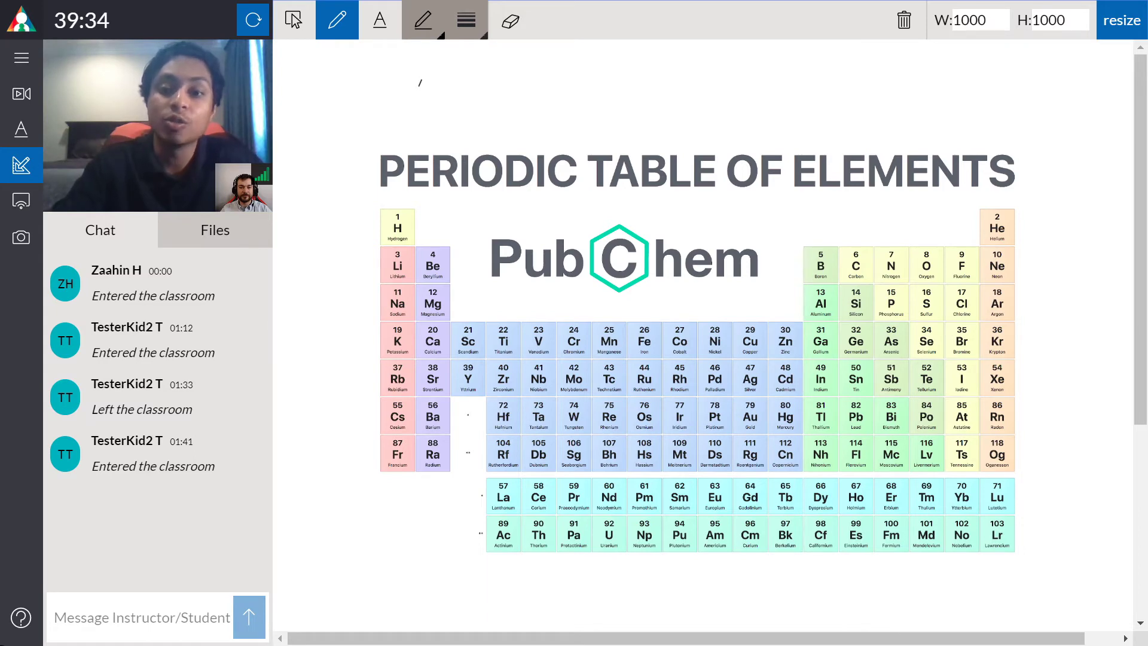
{"action": "left_click_drag", "start_coordinate": [987, 187], "coordinate": [1005, 186]}
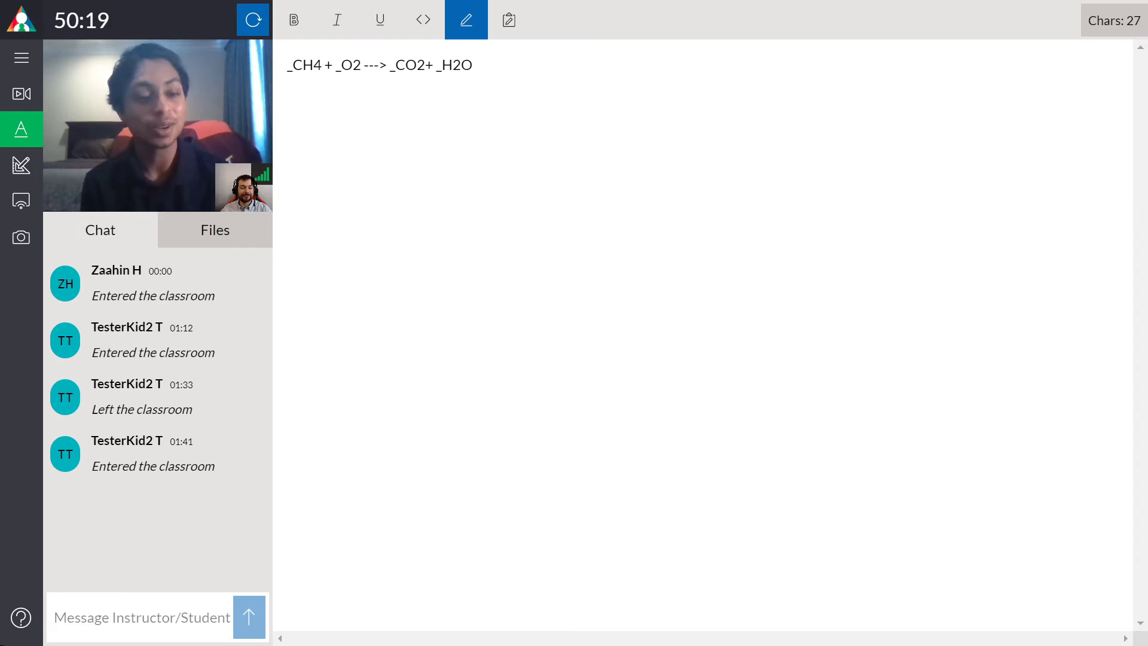
Step: Fill coefficient 2 into the blanks before O2 and H2O in the methane combustion equation
{"action": "key", "text": "shift+Right"}
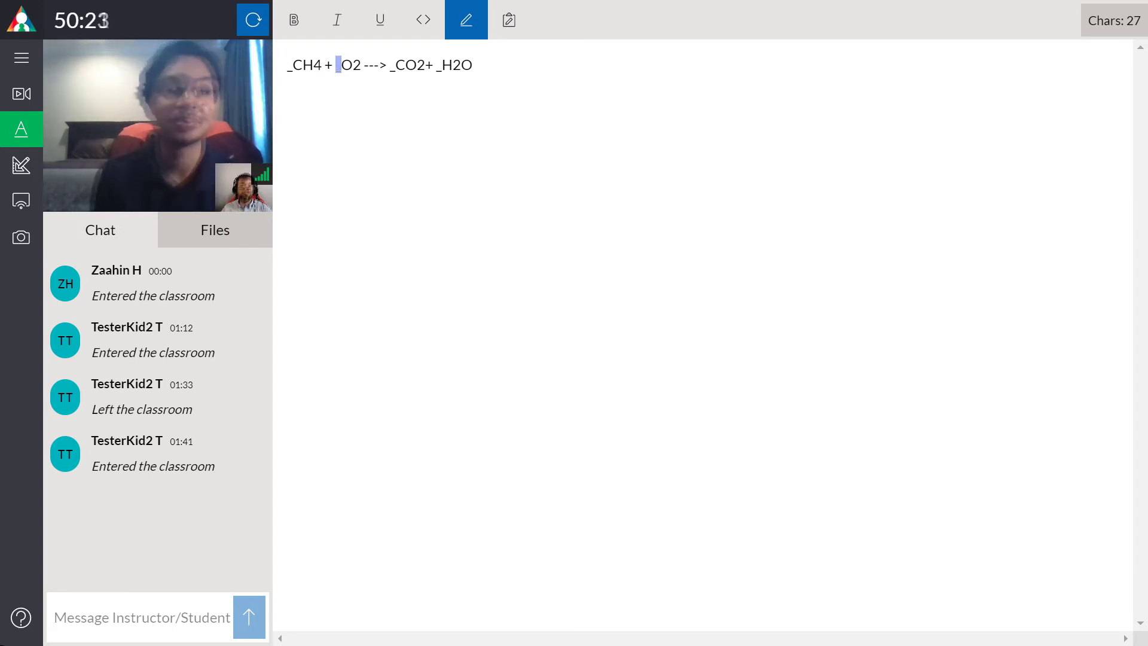
{"action": "type", "text": "2"}
{"action": "key", "text": "End"}
{"action": "key", "text": "Left"}
{"action": "key", "text": "Left"}
{"action": "key", "text": "Left"}
{"action": "key", "text": "shift+Right"}
{"action": "type", "text": "2"}
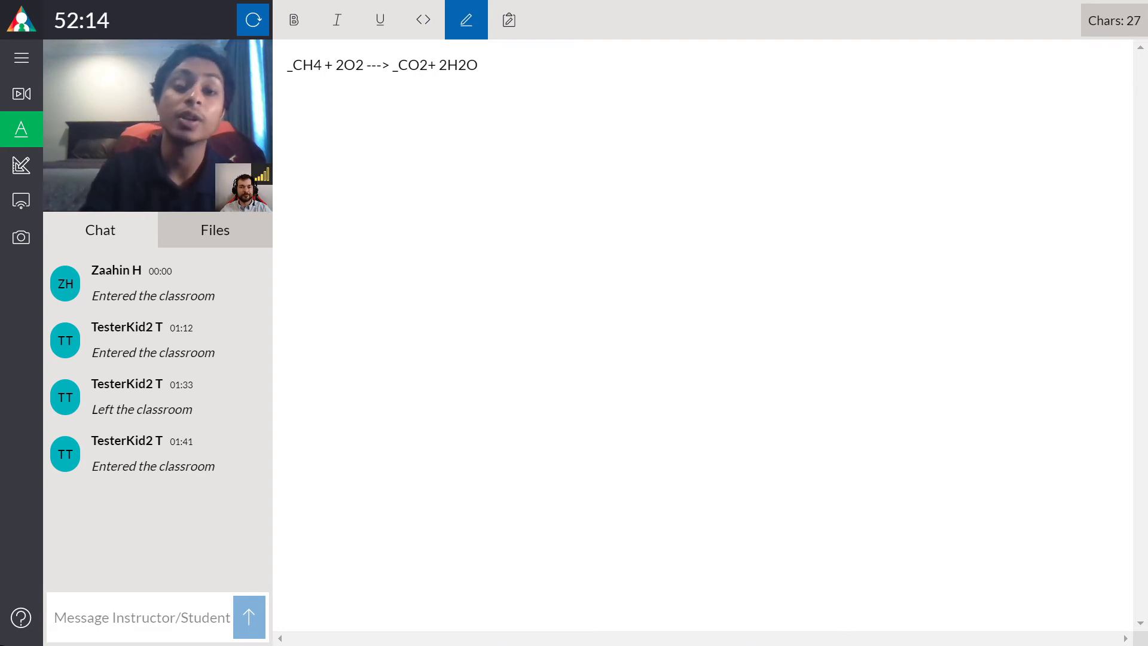
{"action": "type", "text": "0.000836"}
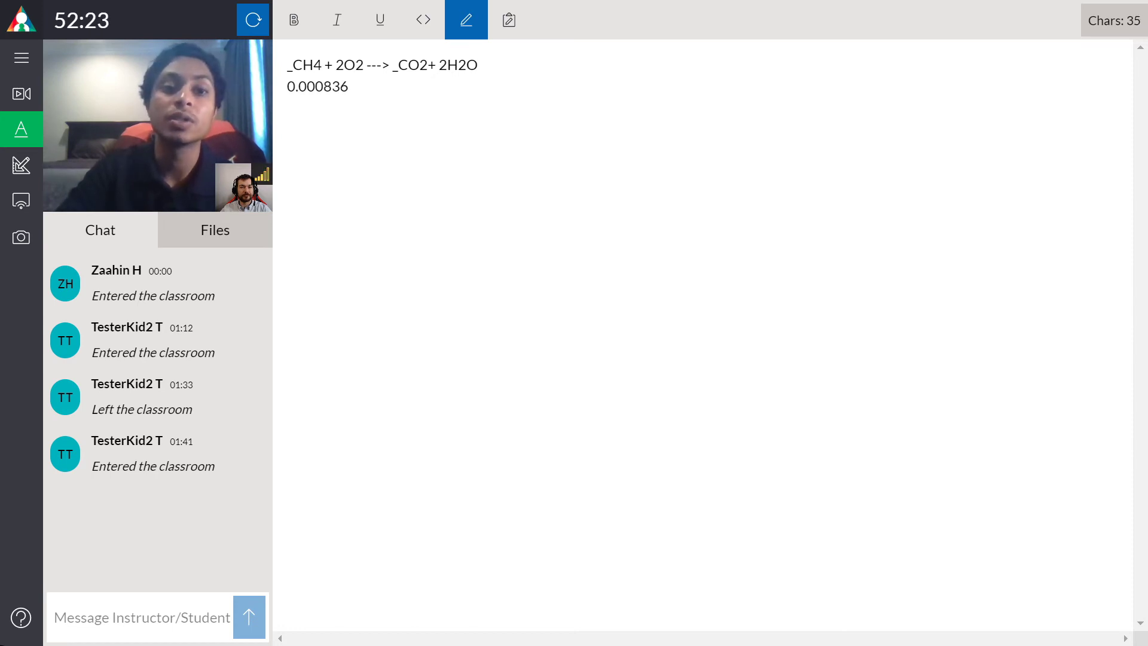
Step: Format 0.000836 with 836 bold and 0.000 italic, and underline the 'CHapter 1' line
{"action": "key", "text": "ctrl+b"}
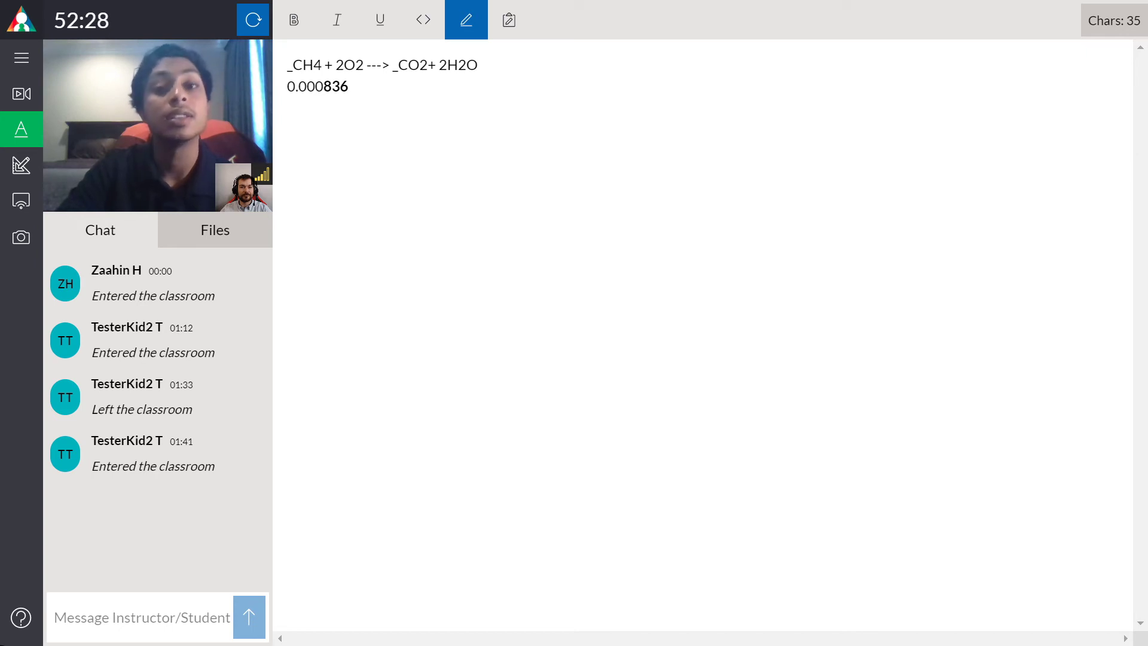
{"action": "key", "text": "ctrl+i"}
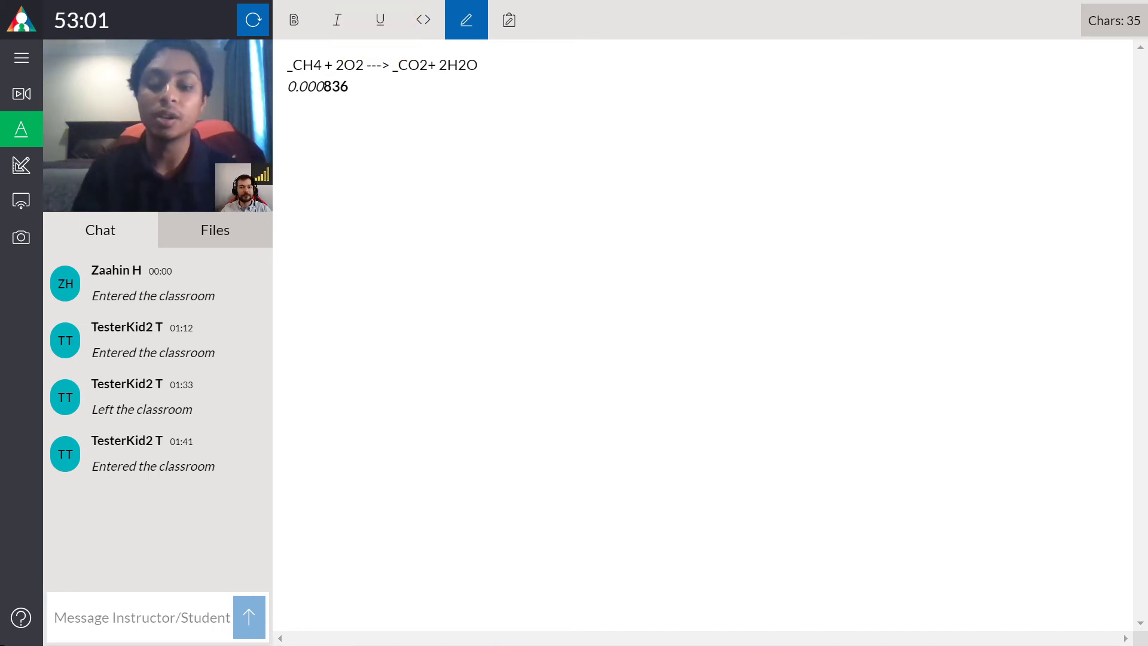
{"action": "type", "text": "CHapter 1"}
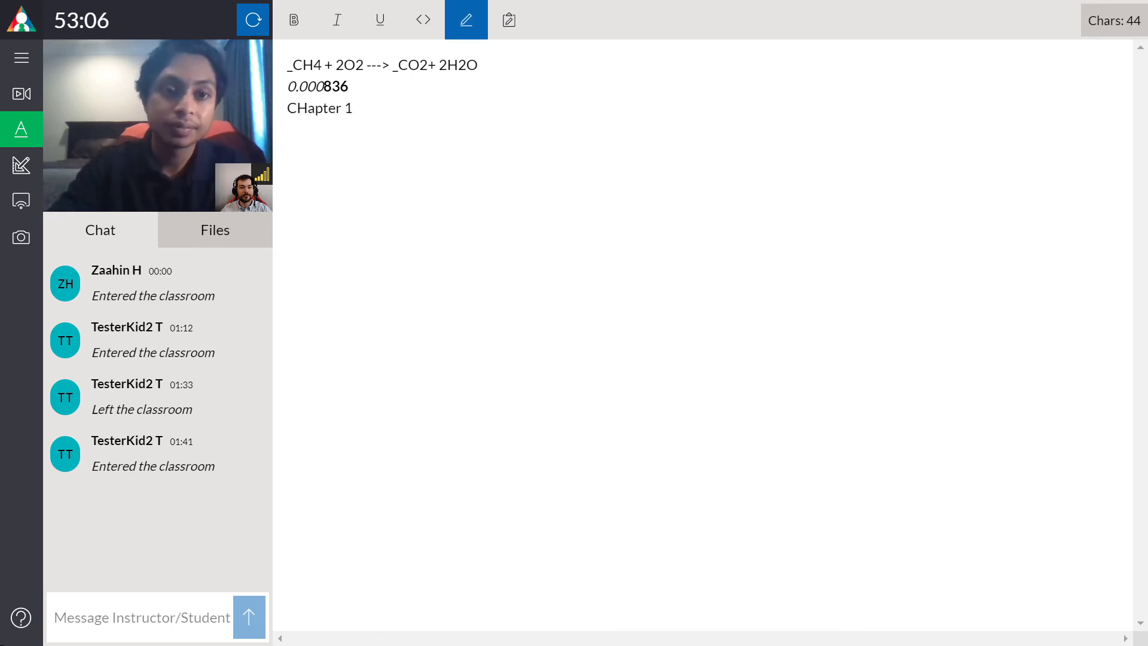
{"action": "key", "text": "ctrl+u"}
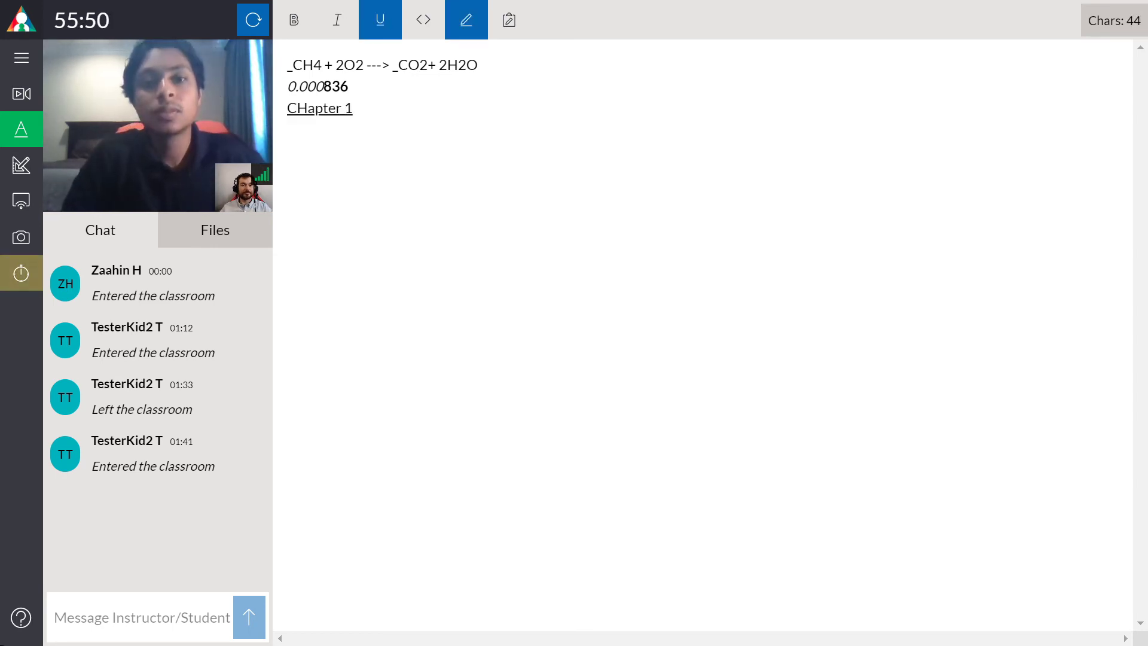